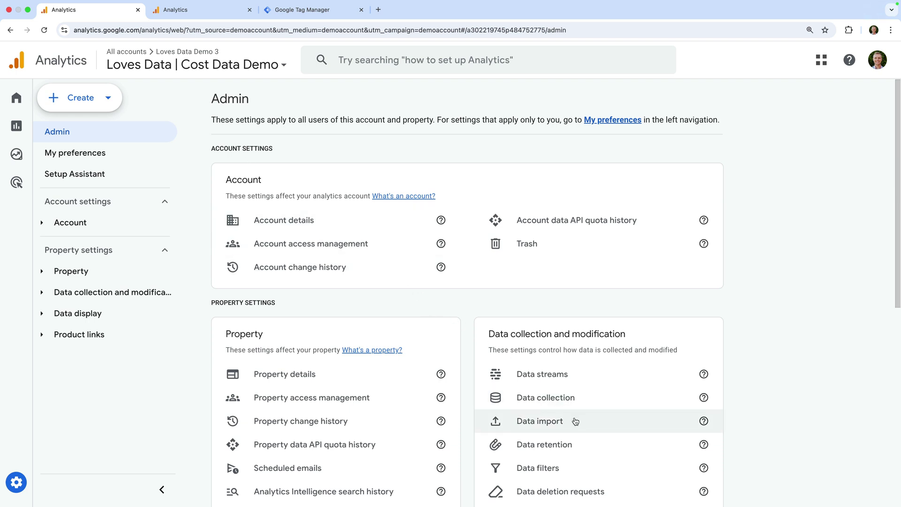
# Go to the Data import page and start creating a new cost data source.
pyautogui.click(155, 293)
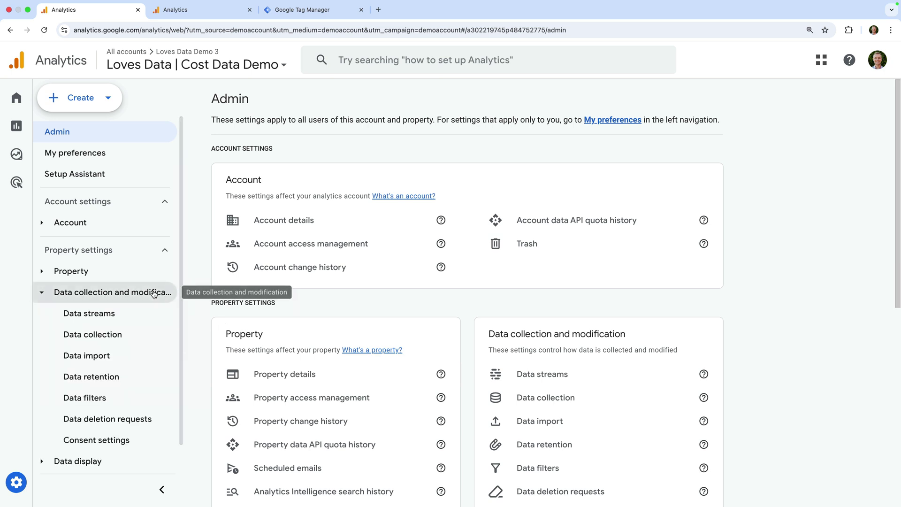
pyautogui.click(137, 355)
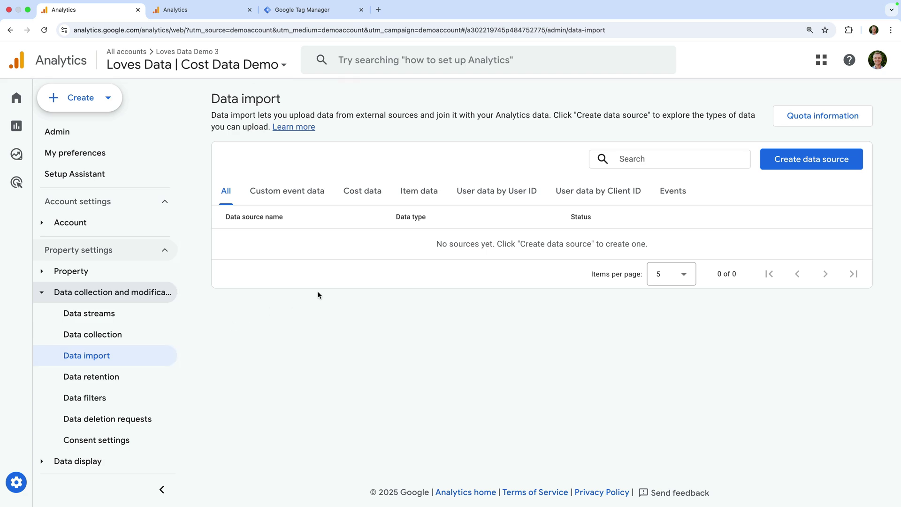
pyautogui.click(768, 160)
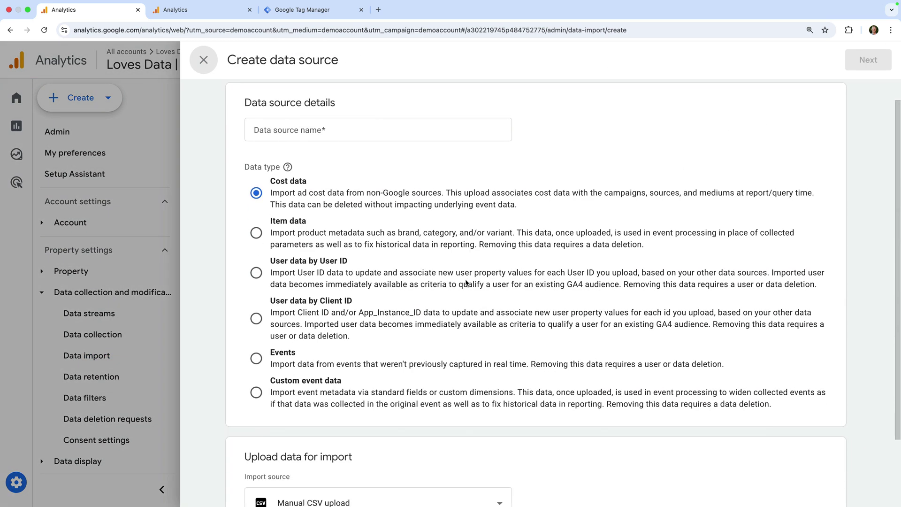
# Open the Import source list and browse the available import sources.
pyautogui.scroll(-2, 465, 282)
pyautogui.click(335, 427)
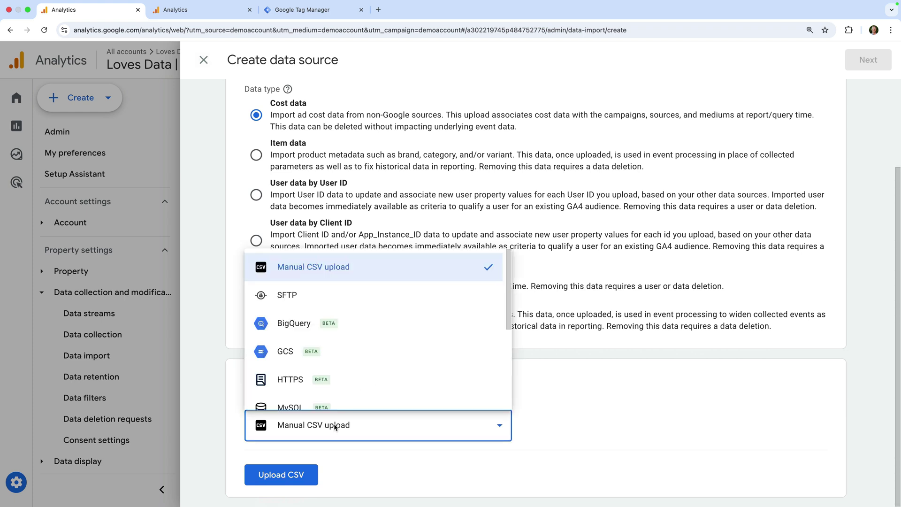
pyautogui.scroll(-3, 424, 316)
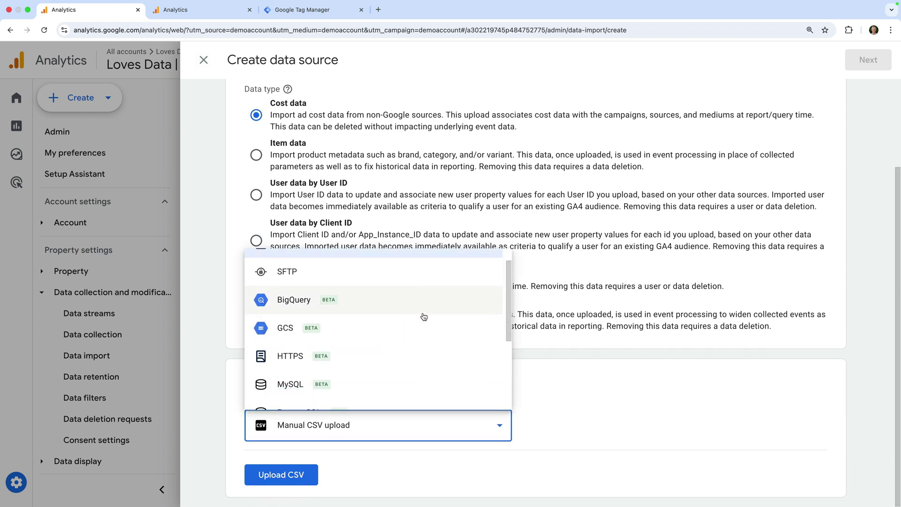
pyautogui.scroll(-3, 424, 317)
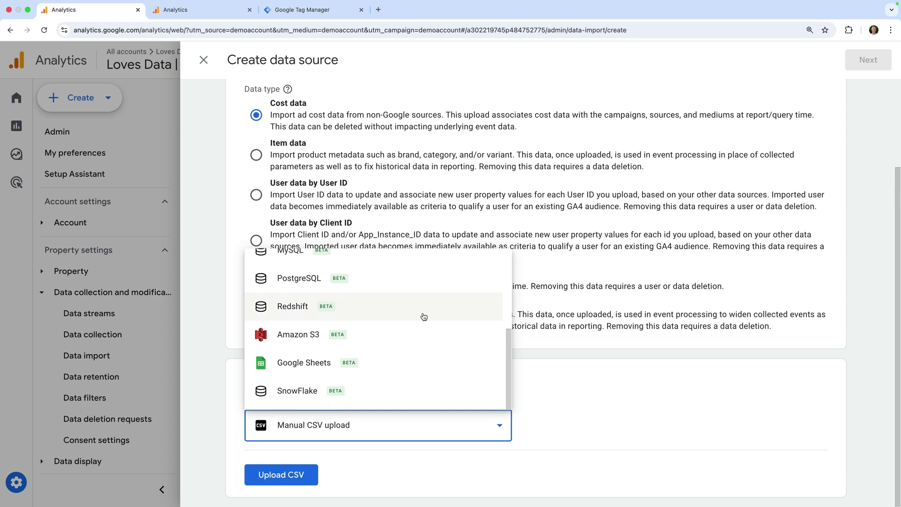
pyautogui.scroll(3, 424, 317)
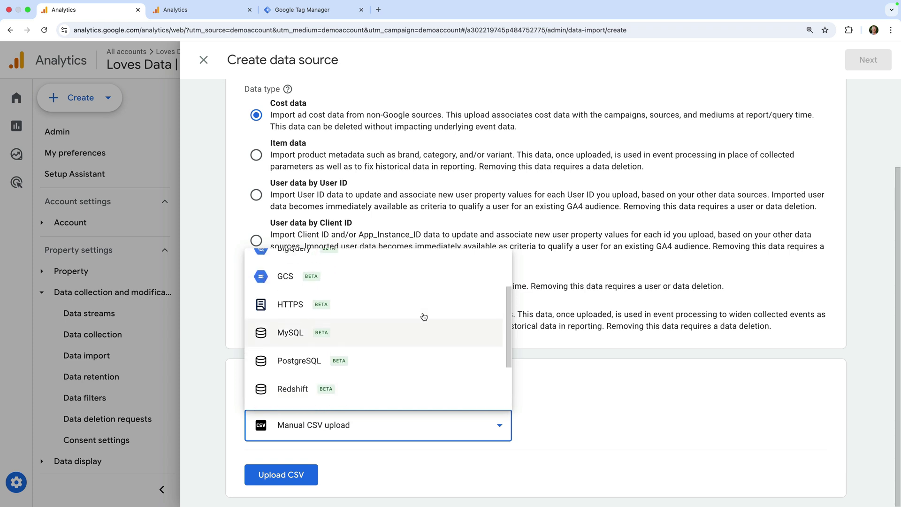
pyautogui.scroll(3, 424, 317)
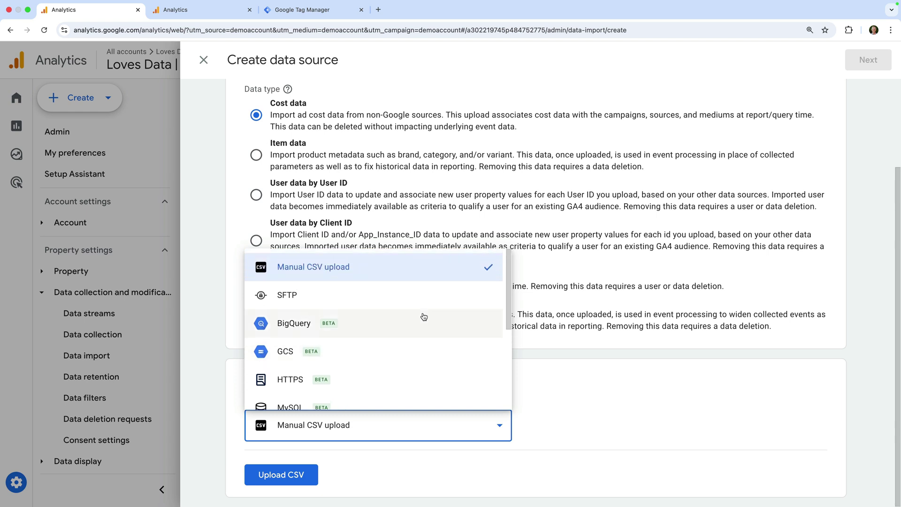
pyautogui.scroll(-5, 424, 317)
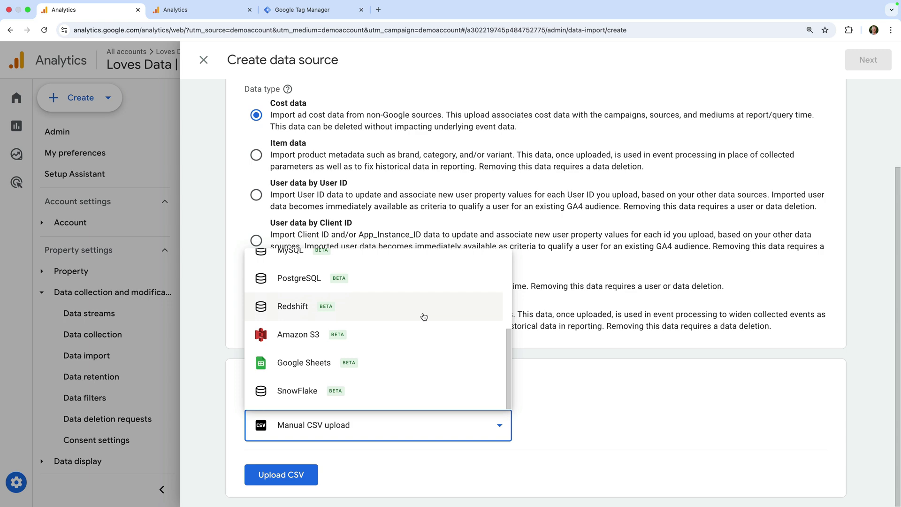
# Choose Google Sheets as the import source, name it 'Google Sheets Cost Data', and connect.
pyautogui.click(391, 365)
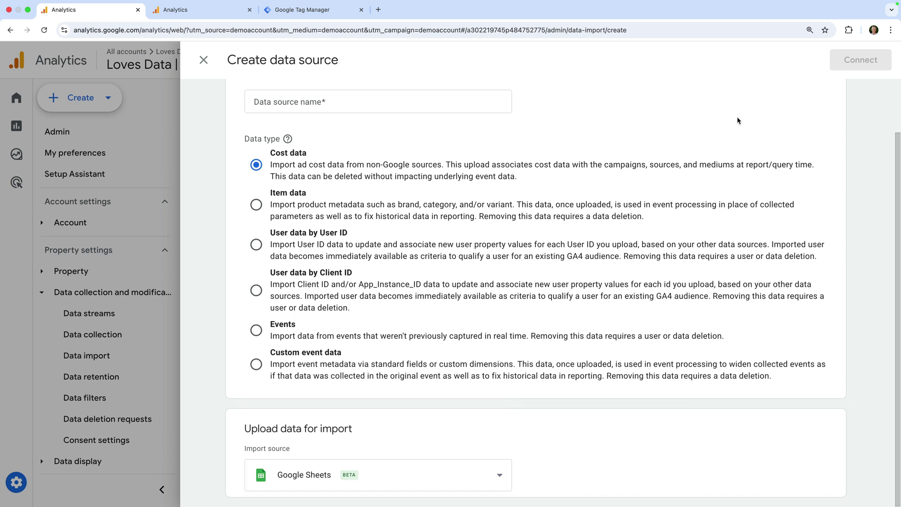
pyautogui.scroll(2, 730, 119)
pyautogui.click(473, 168)
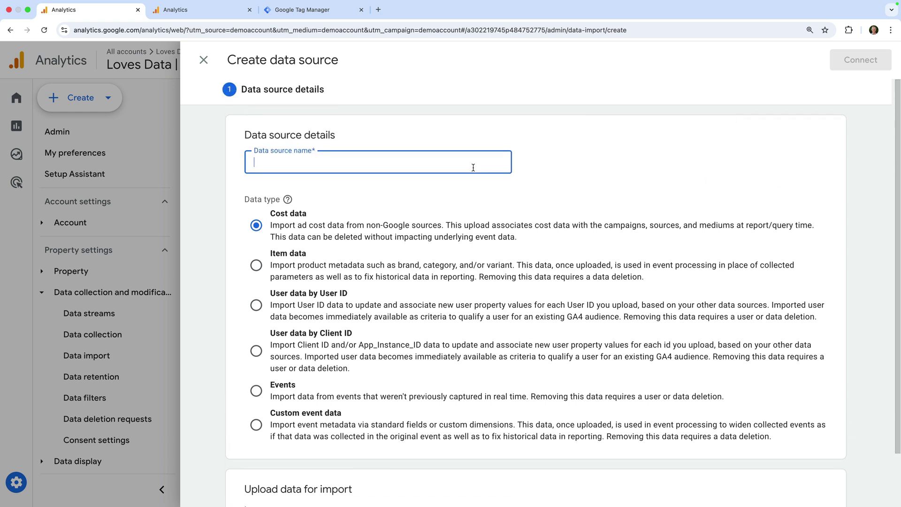
pyautogui.write('Google Shee')
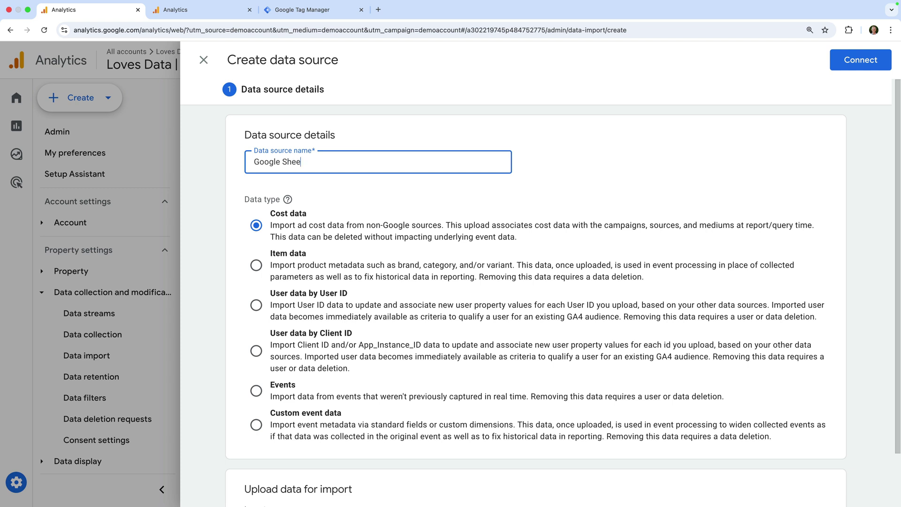
pyautogui.write('ts Cost Data')
pyautogui.click(837, 60)
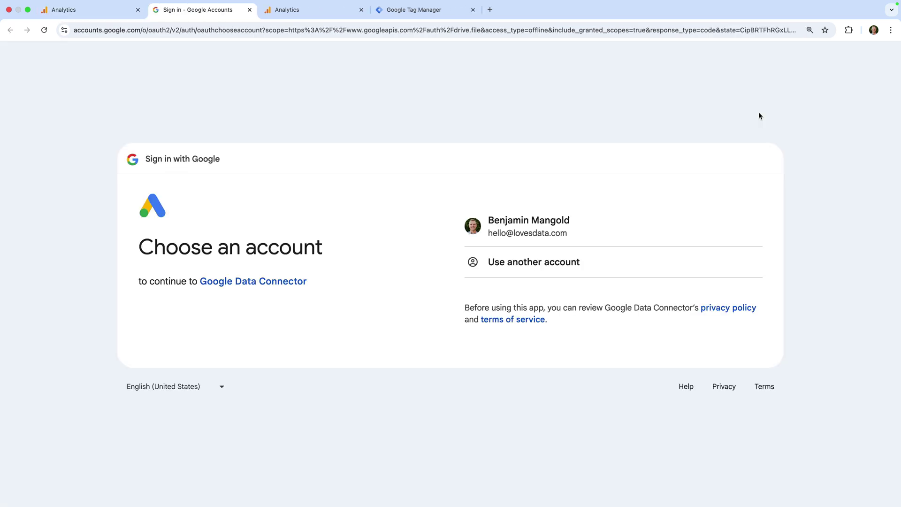
# Sign in with the Google account and grant Google Data Connector access.
pyautogui.click(557, 231)
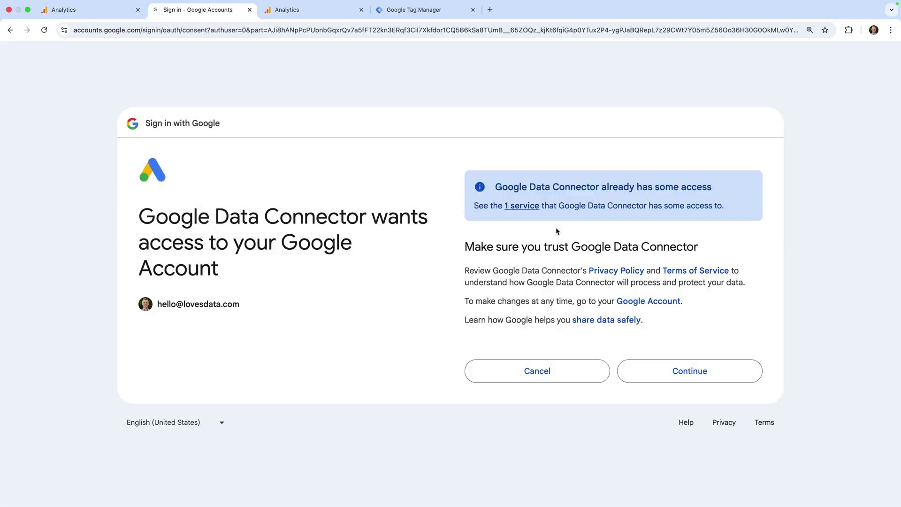
pyautogui.click(658, 370)
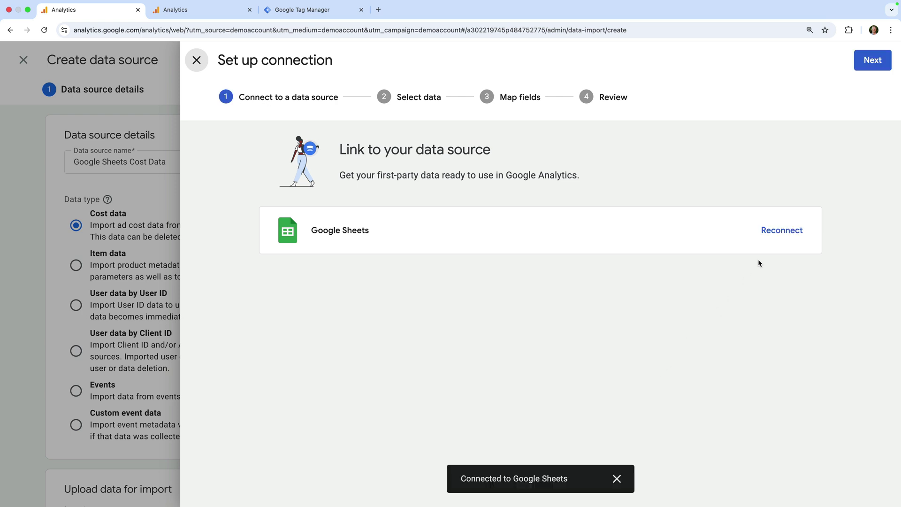
# Select the Cost-Data-Template spreadsheet from Google Drive as the cost data source.
pyautogui.click(869, 63)
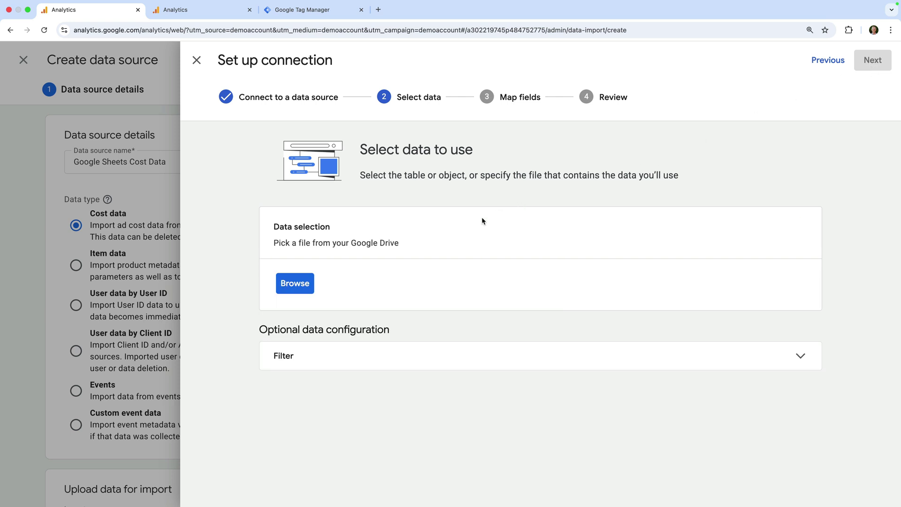
pyautogui.click(303, 285)
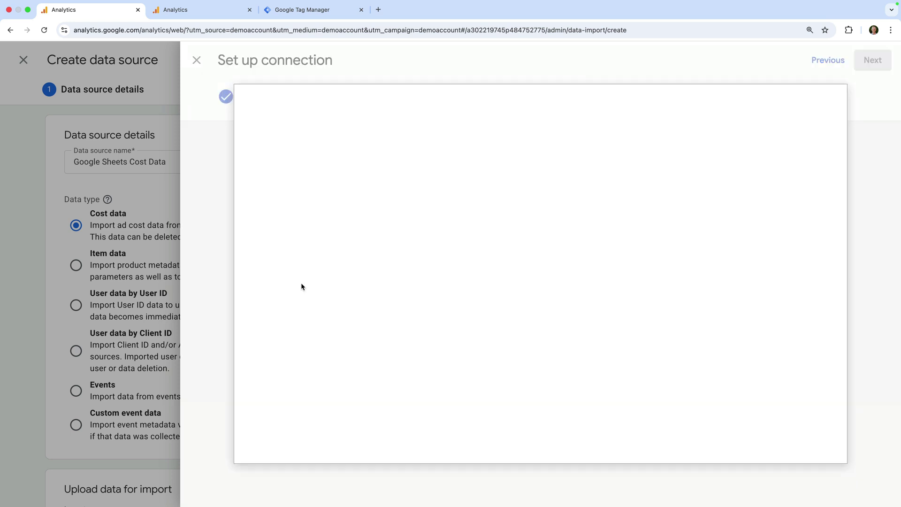
pyautogui.click(318, 247)
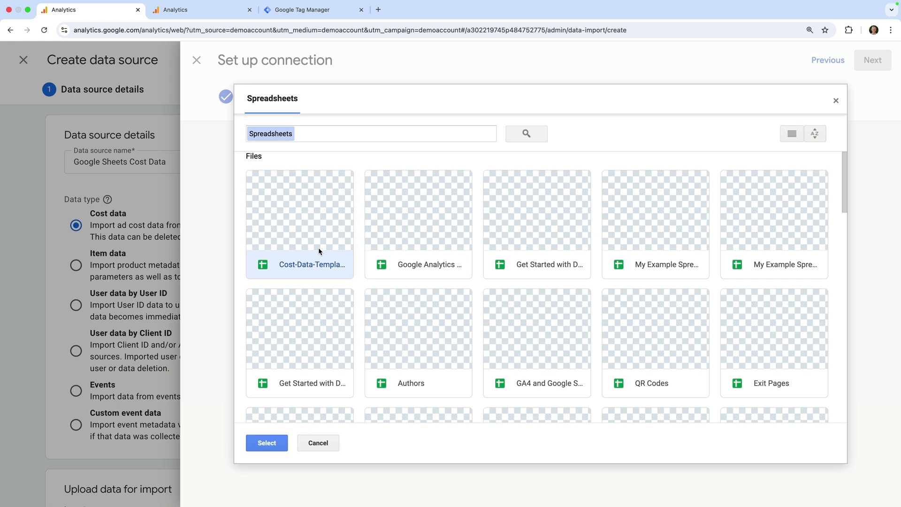
pyautogui.click(273, 442)
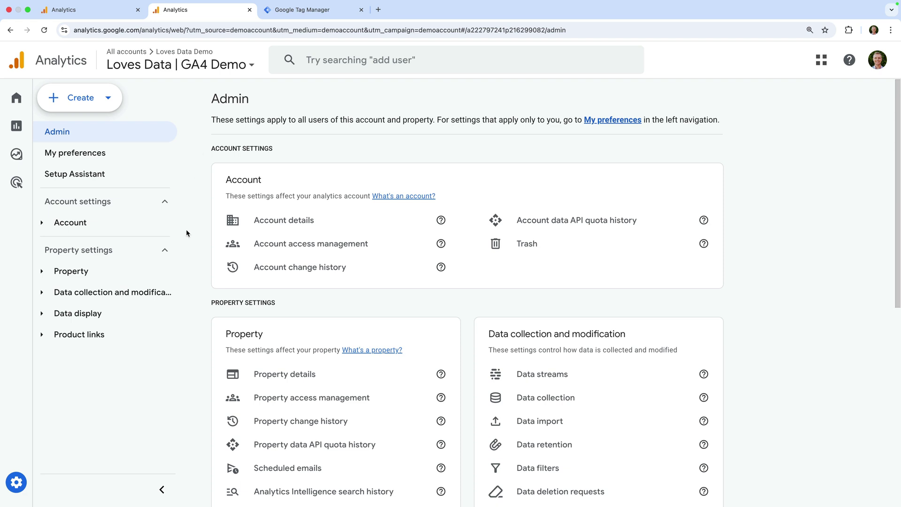
# Open Consent settings under Data collection and modification and review the stream status and consent signals.
pyautogui.click(130, 299)
pyautogui.scroll(-1, 130, 299)
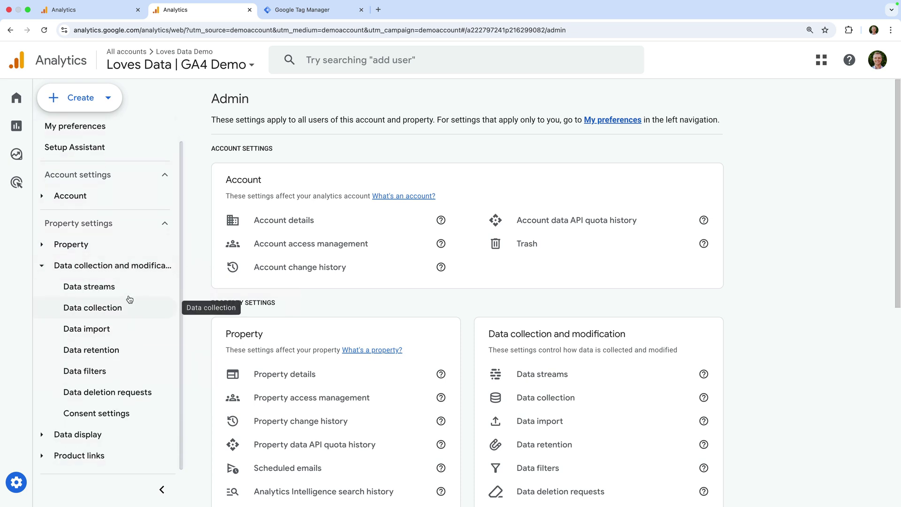
pyautogui.click(114, 415)
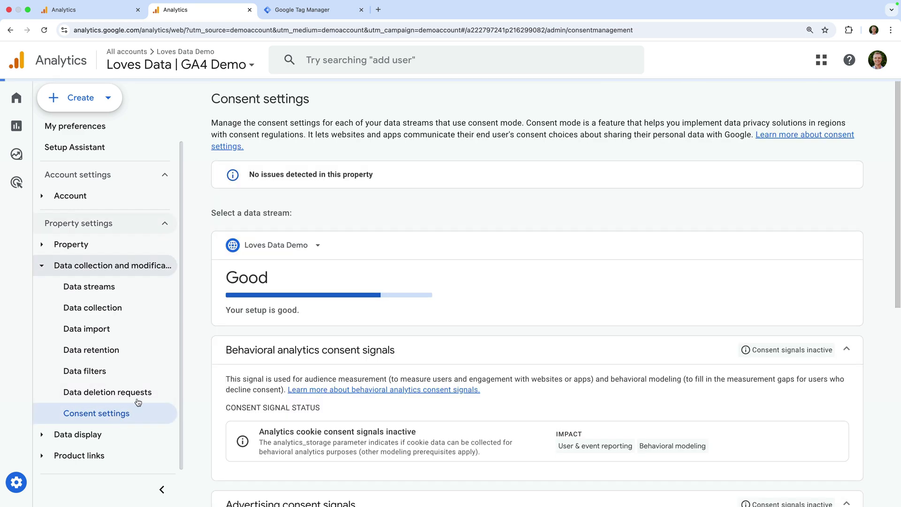
pyautogui.scroll(-3, 547, 252)
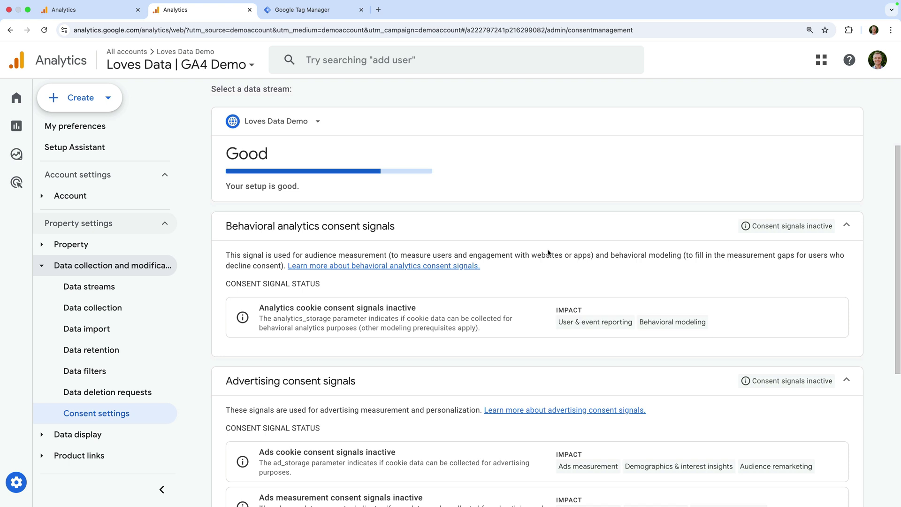
pyautogui.scroll(-5, 548, 252)
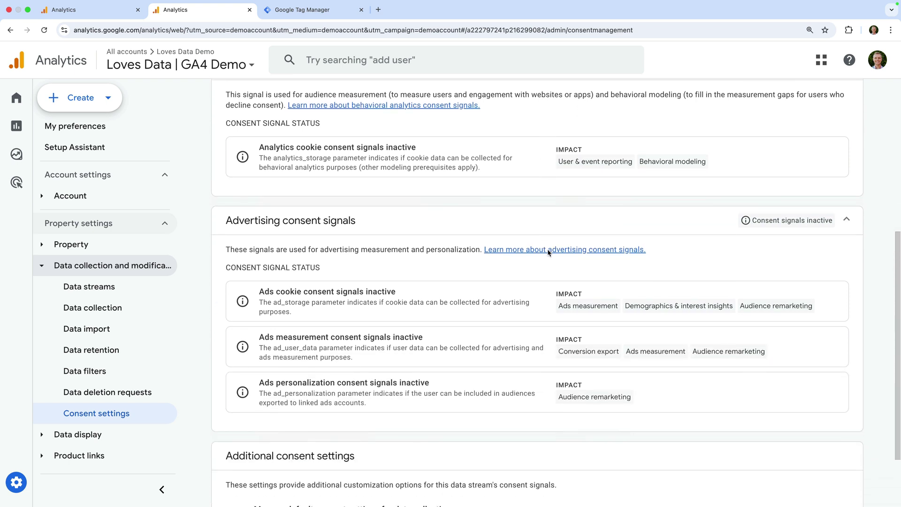
pyautogui.scroll(-2, 547, 252)
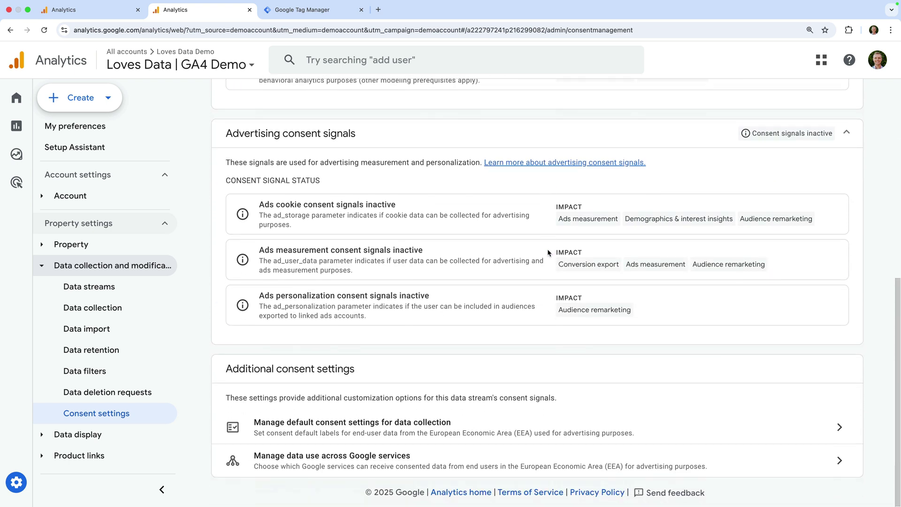
pyautogui.scroll(5, 547, 252)
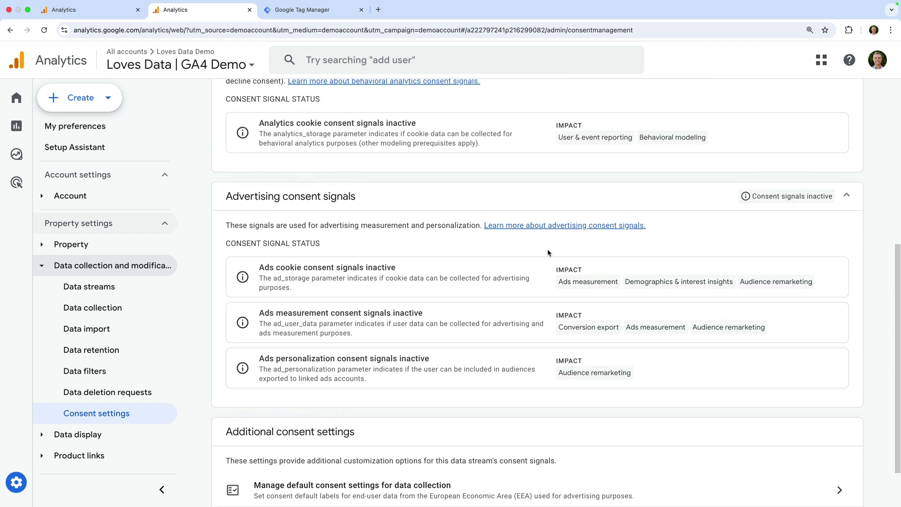
pyautogui.scroll(1, 548, 253)
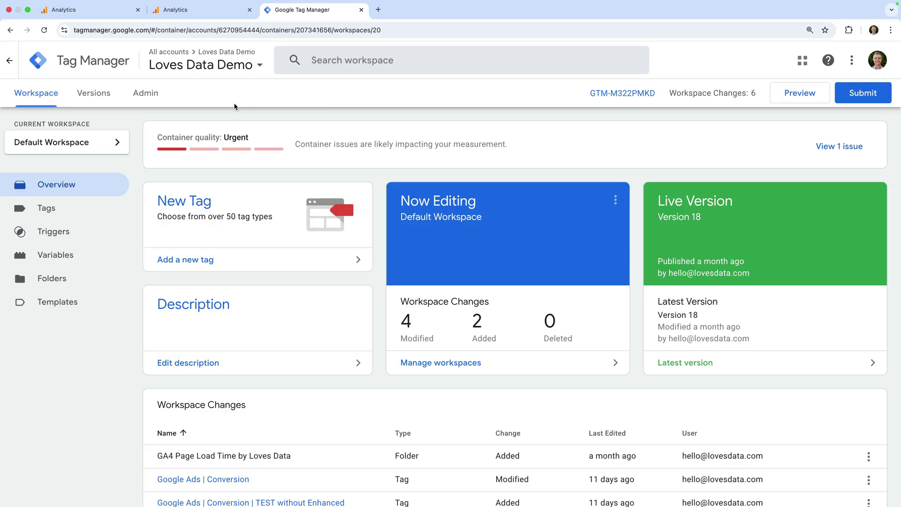
# Open Google tag gateway from the Loves Data Demo container's Admin settings.
pyautogui.click(157, 98)
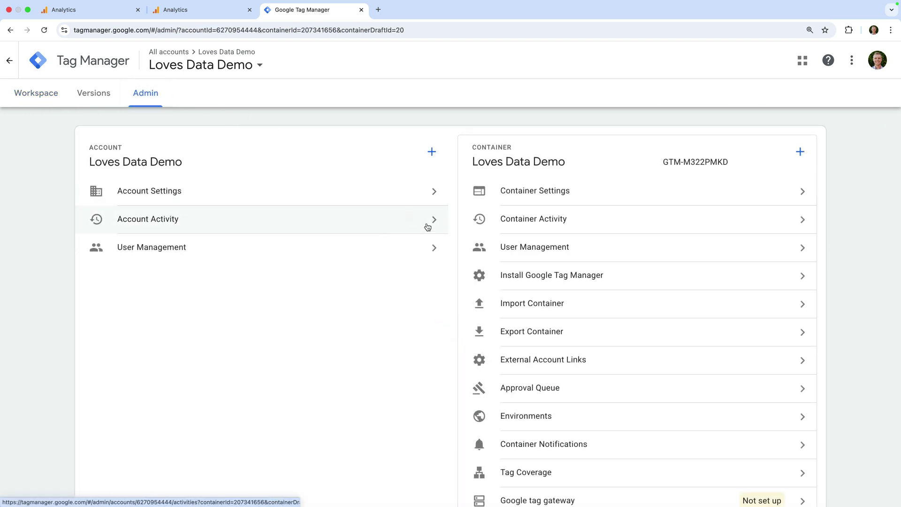
pyautogui.scroll(-3, 493, 288)
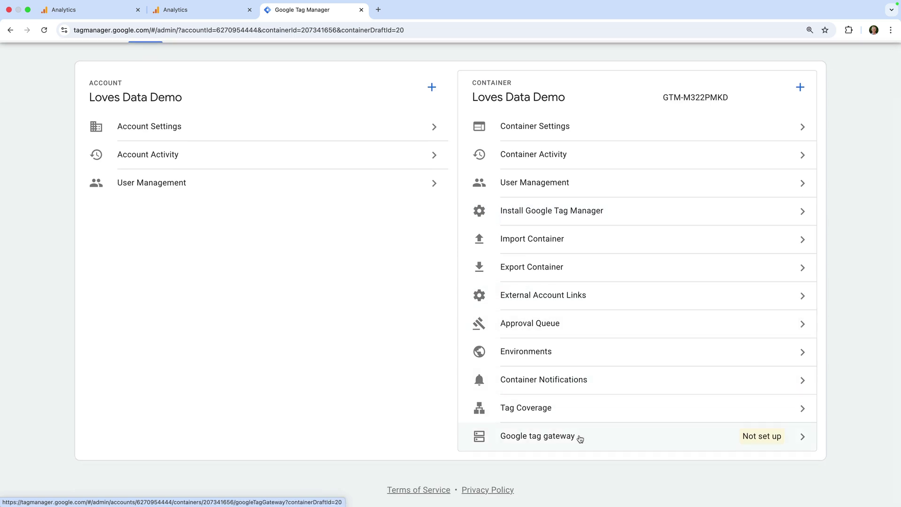
pyautogui.click(580, 440)
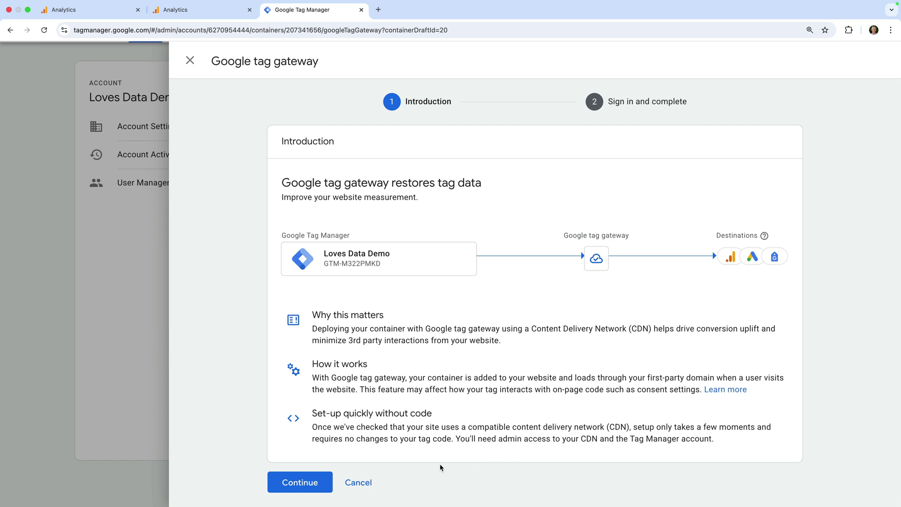
# Continue to the Cloudflare sign-in step and expand the container update to show measurement path example.com/wfdf.
pyautogui.click(316, 485)
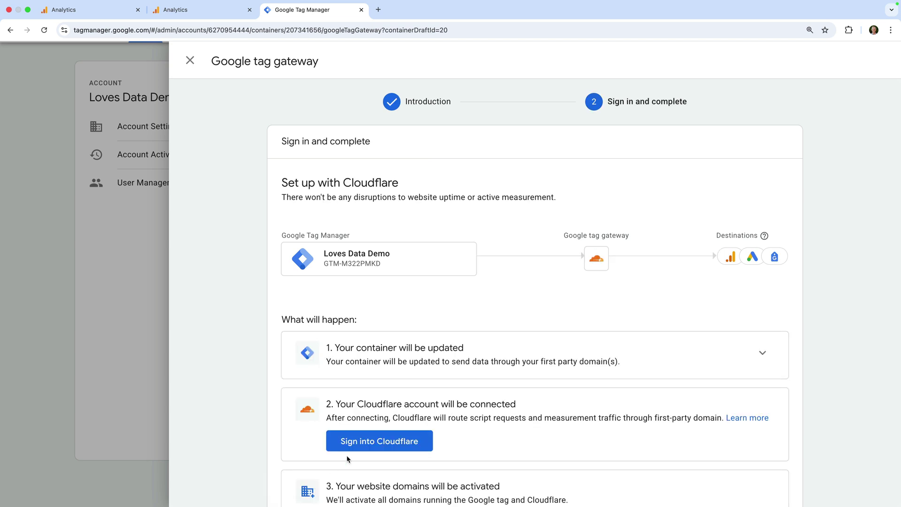
pyautogui.scroll(-2, 506, 374)
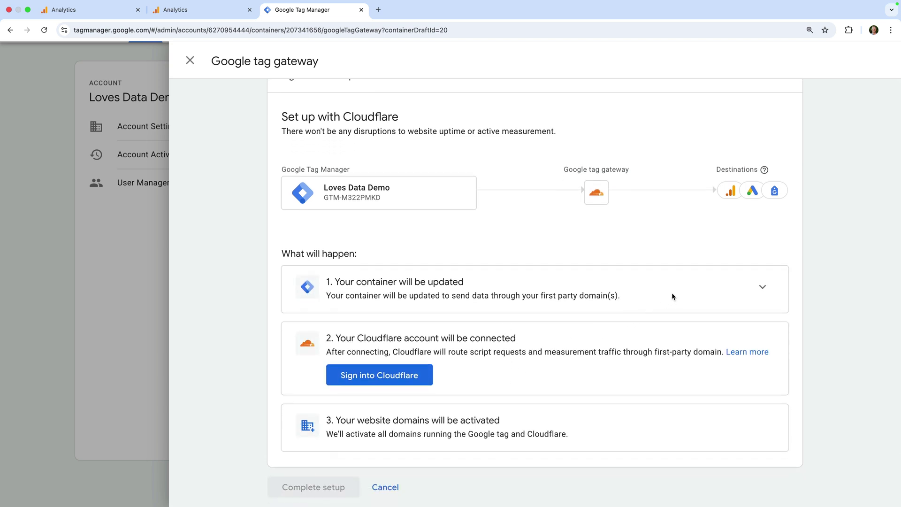
pyautogui.click(762, 287)
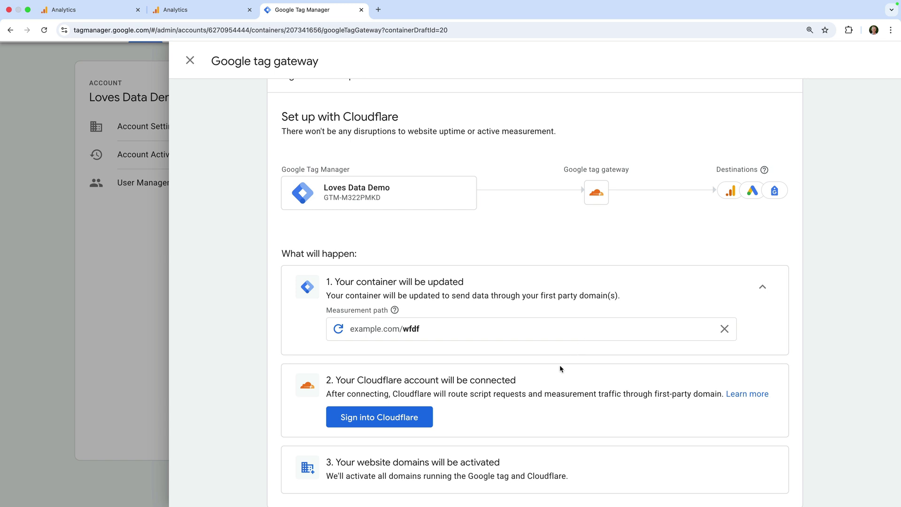
pyautogui.scroll(-2, 560, 364)
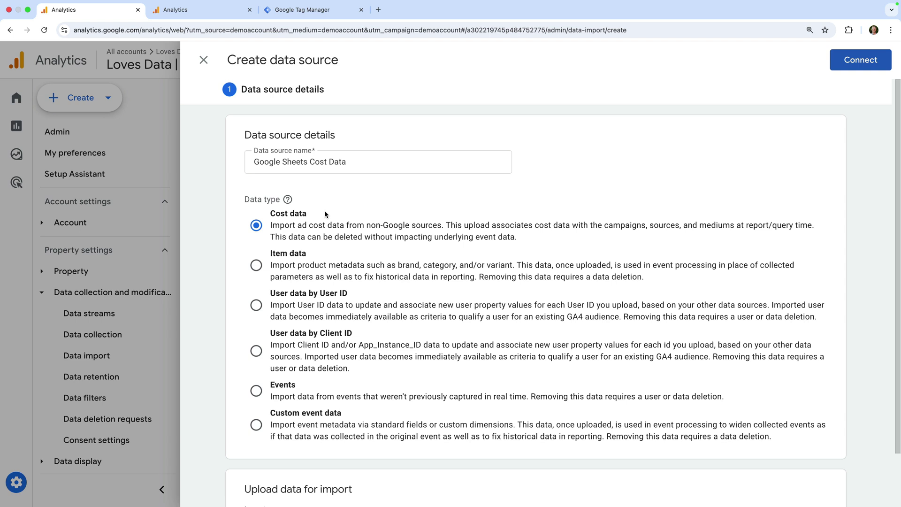
# Switch to the Analytics tab showing the Loves Data | GA4 Demo consent settings.
pyautogui.click(222, 13)
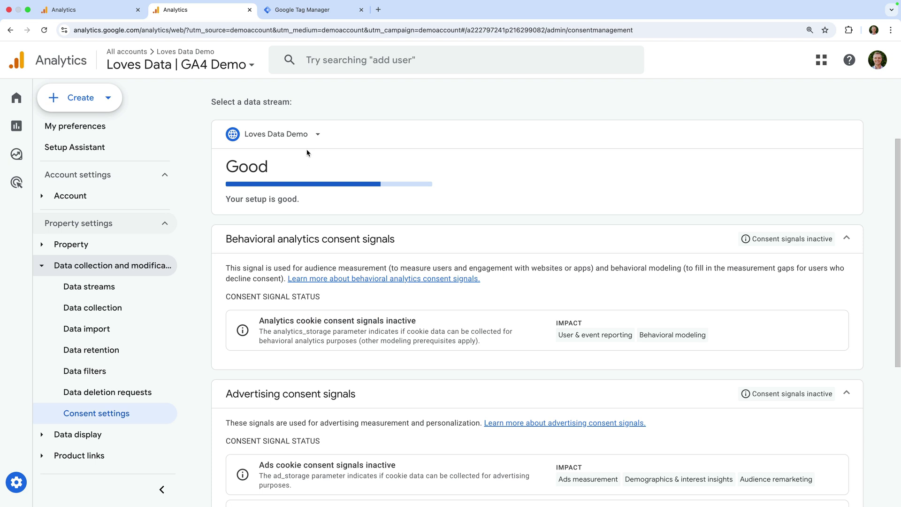
# Switch to the Tag Manager tab showing the Google tag gateway Introduction step.
pyautogui.click(333, 14)
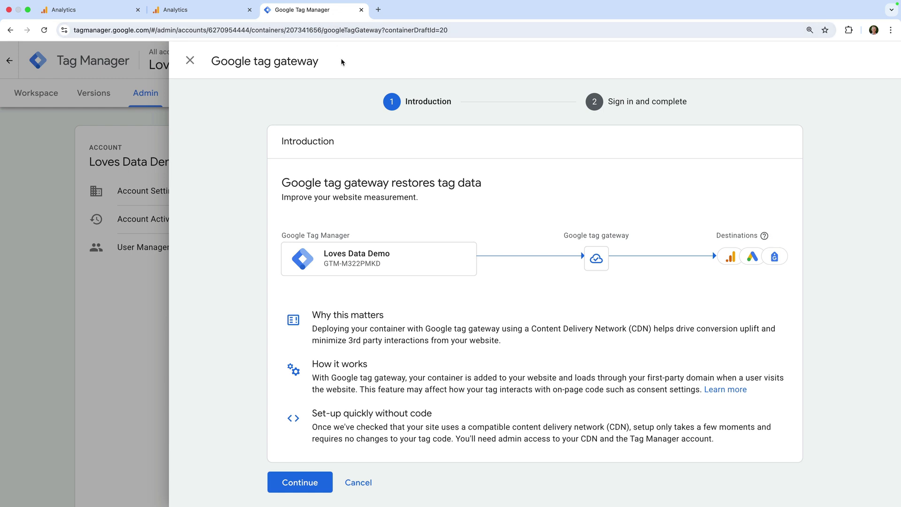